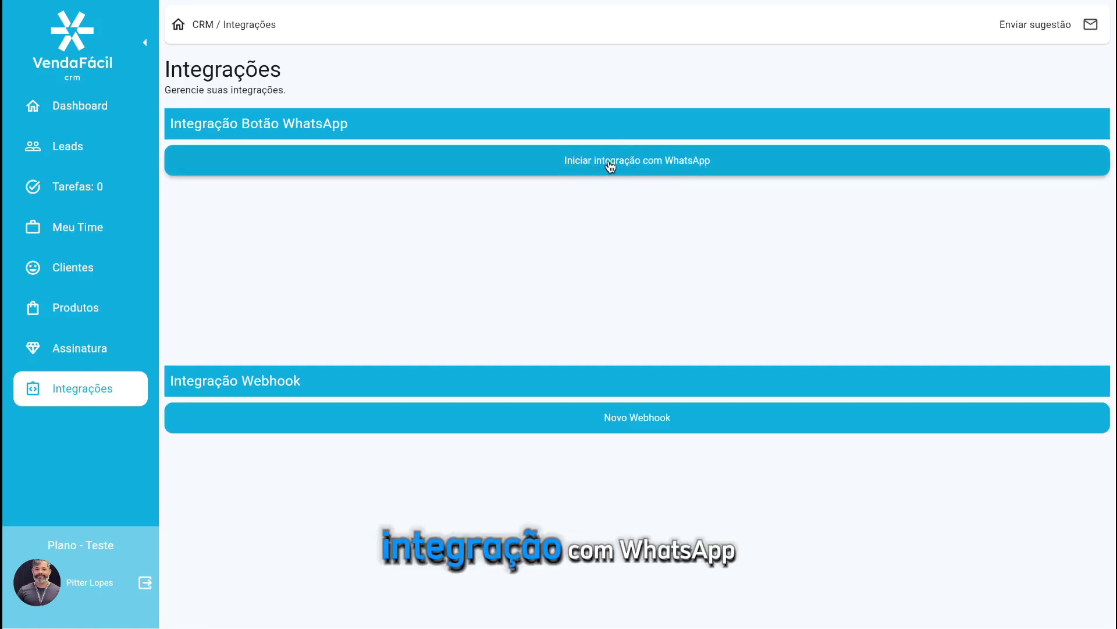
# Start a new WhatsApp button integration and name it "Botao Whatsapp LP".
pyautogui.click(610, 166)
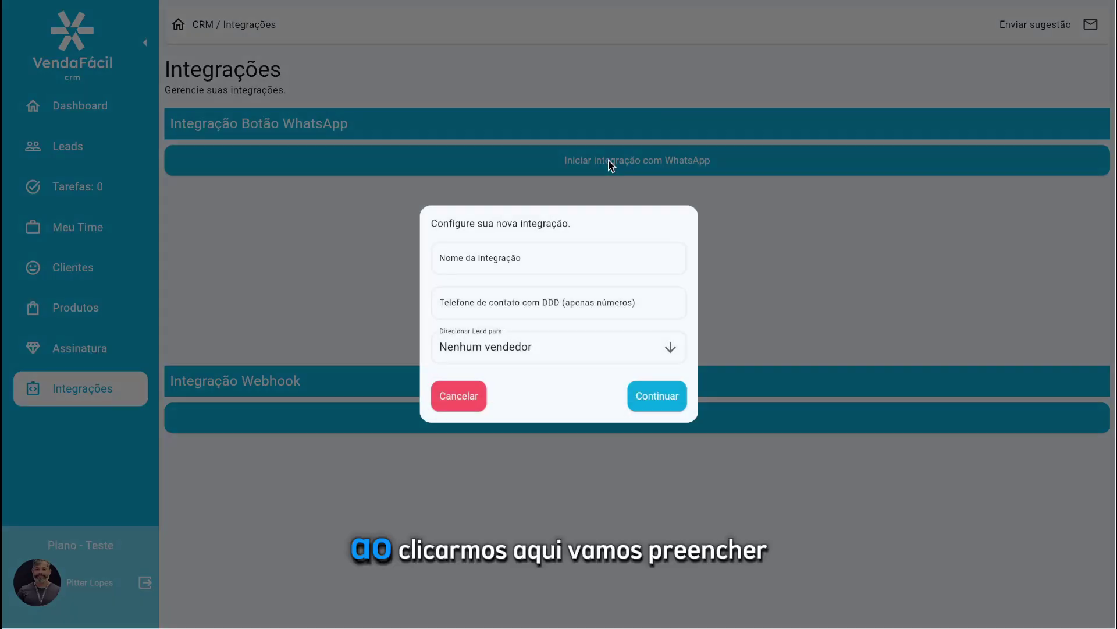
pyautogui.click(504, 255)
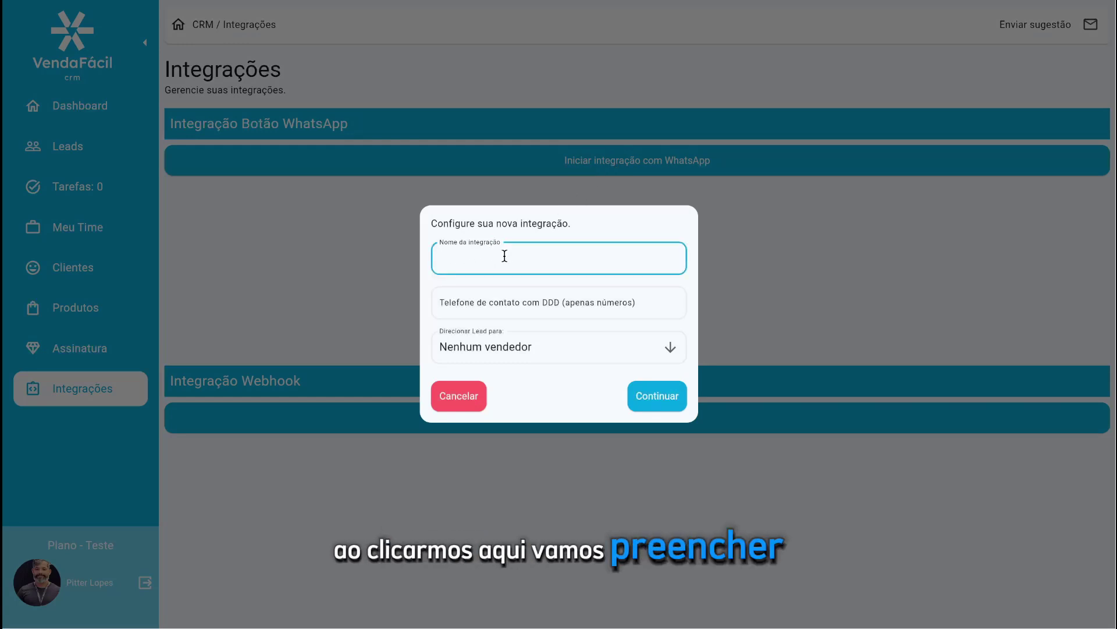
pyautogui.write('Botao Whatsapp')
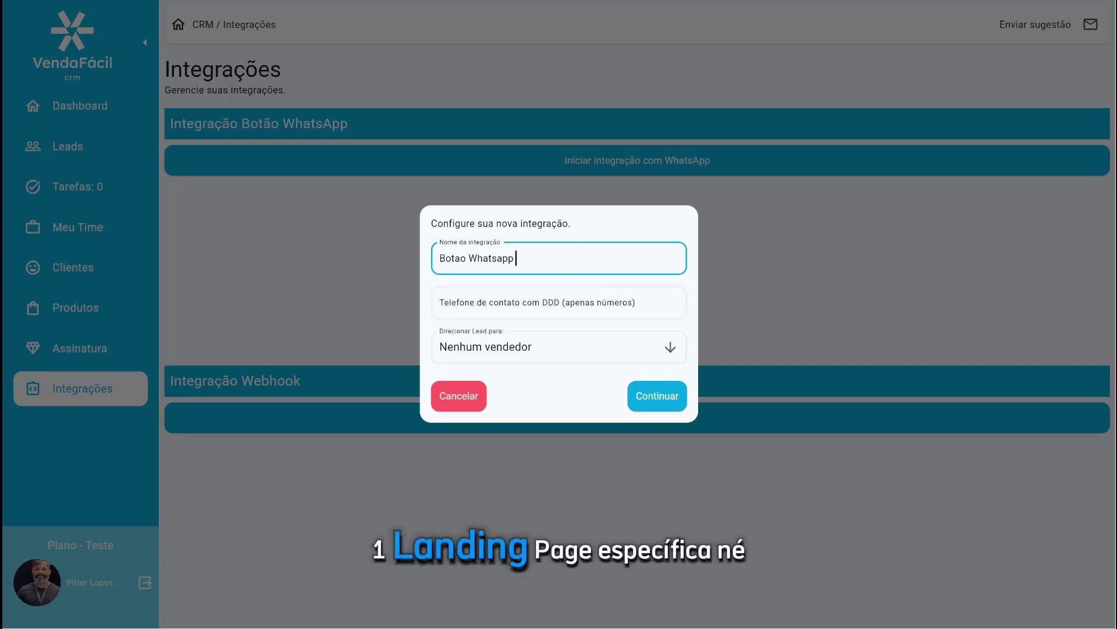
pyautogui.write(' Lan')
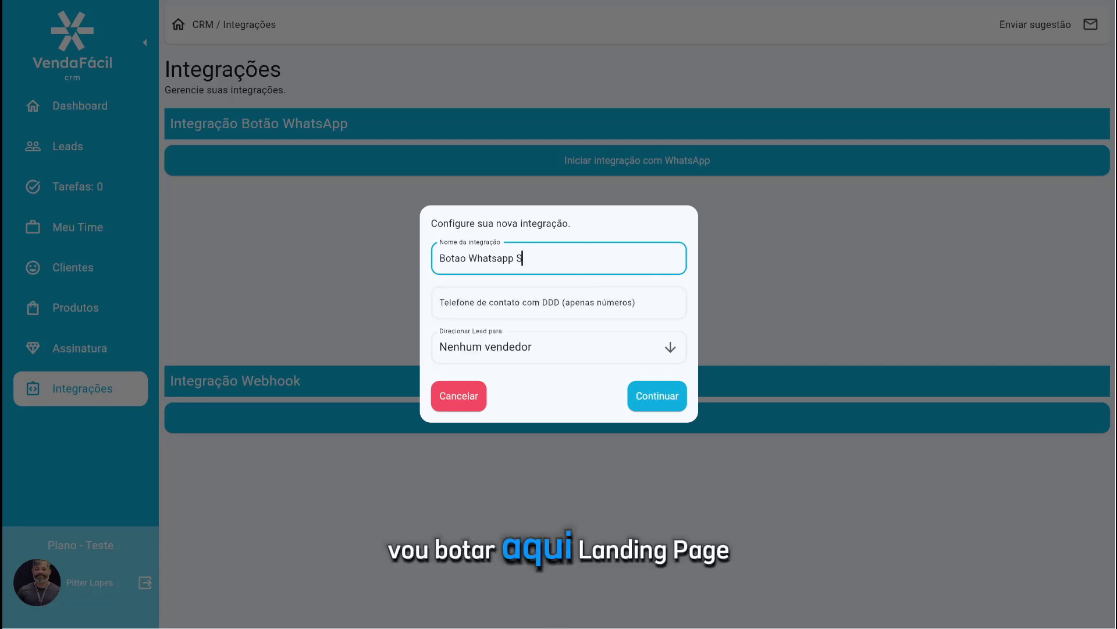
pyautogui.press('BackSpace')
pyautogui.press('BackSpace')
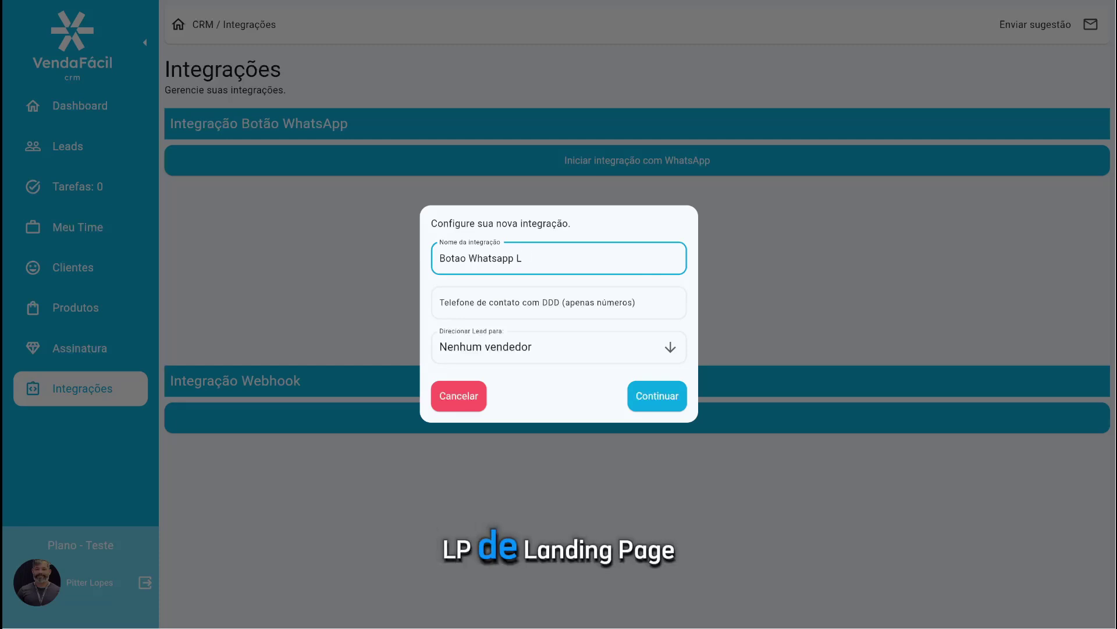
pyautogui.write('P')
# Enter the contact phone number, including the area code, for the integration.
pyautogui.click(565, 305)
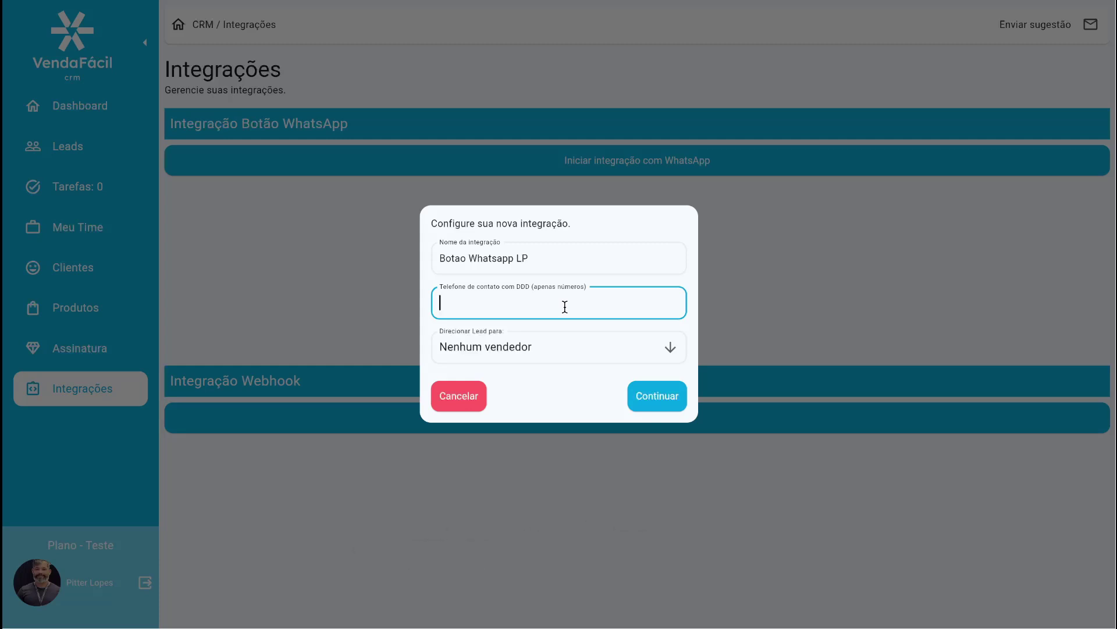
pyautogui.write('21) 91234-5678')
pyautogui.click(559, 375)
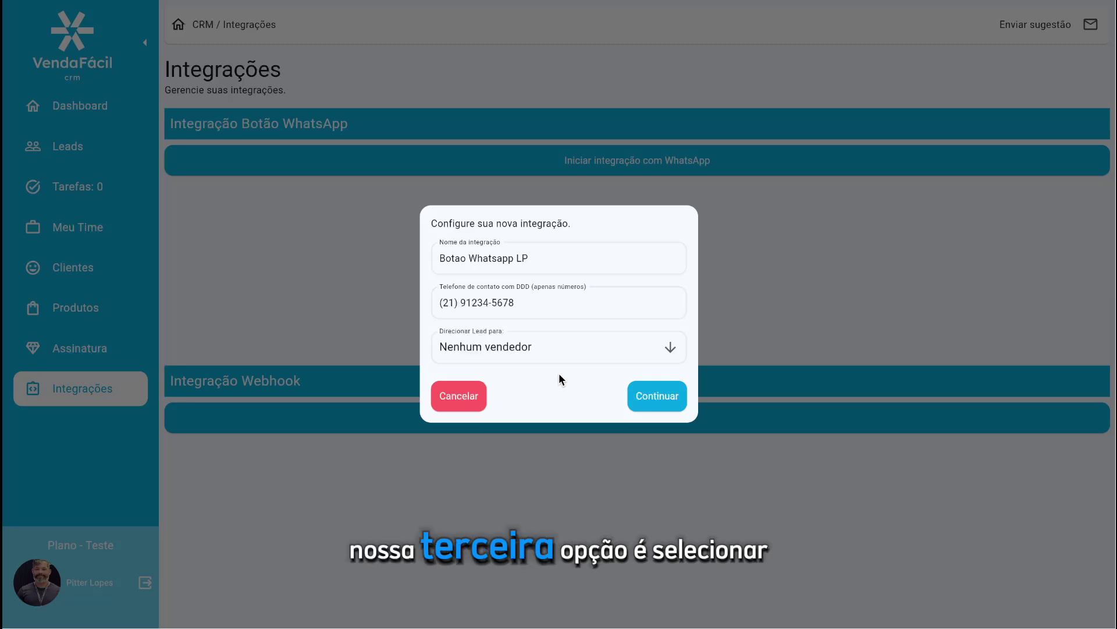
pyautogui.click(583, 353)
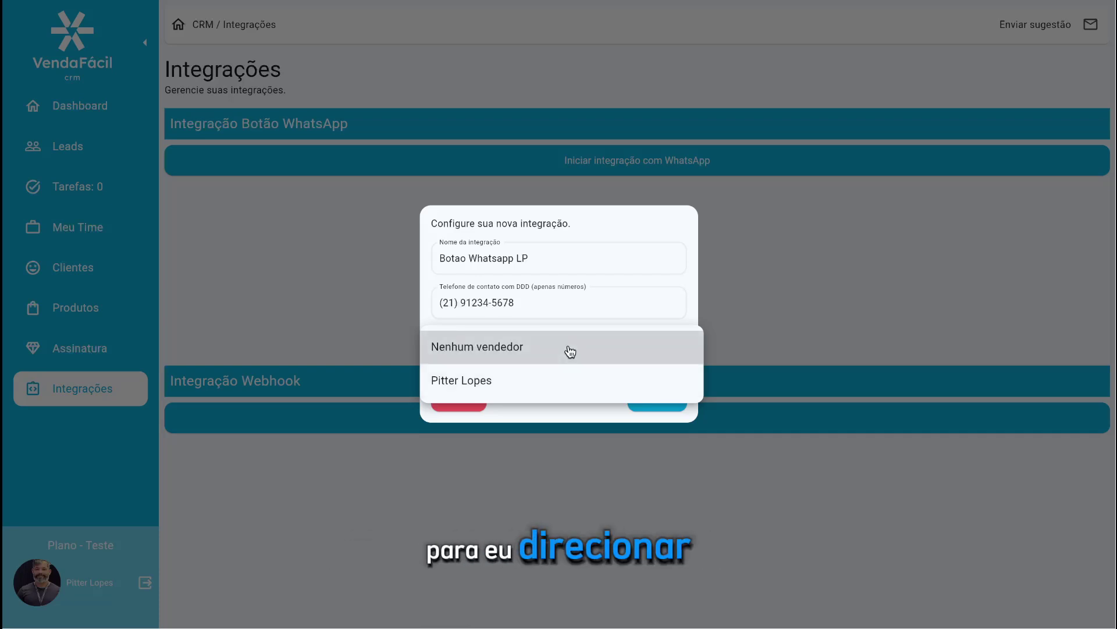
pyautogui.click(570, 352)
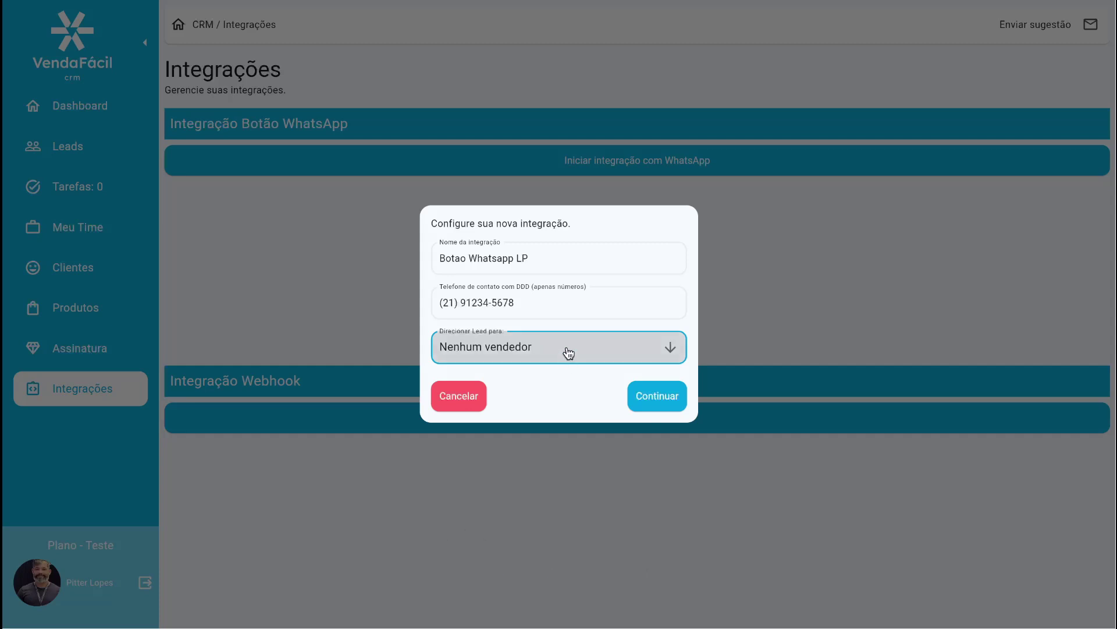
pyautogui.click(568, 350)
pyautogui.click(541, 396)
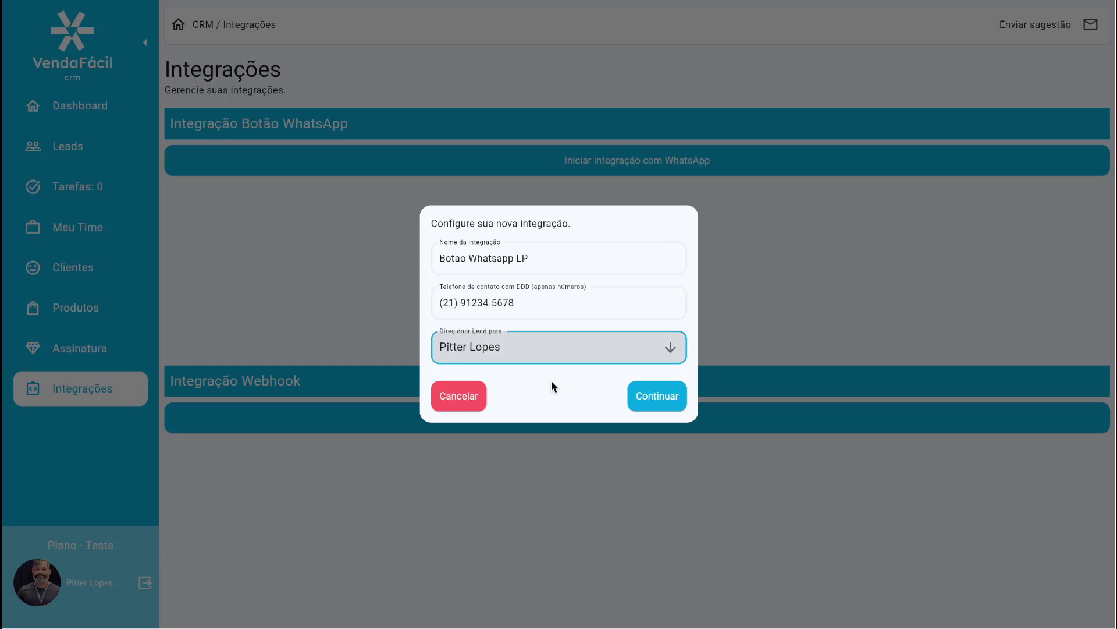
pyautogui.click(564, 348)
pyautogui.click(537, 317)
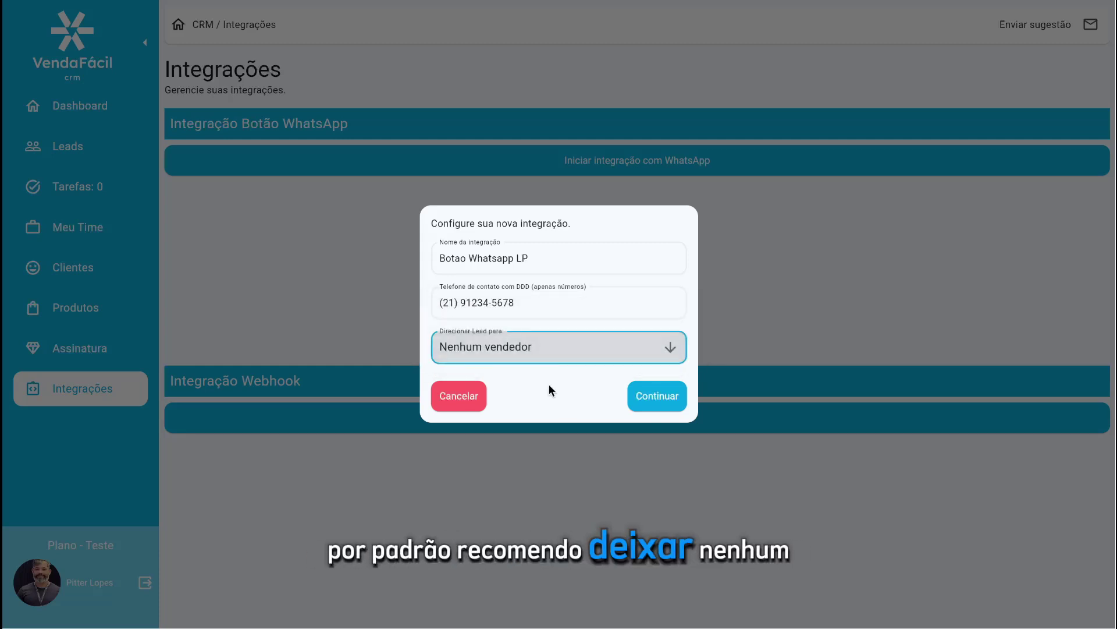
# Create the integration with the configured data and copy the integration code of Botao Whatsapp LP.
pyautogui.click(652, 397)
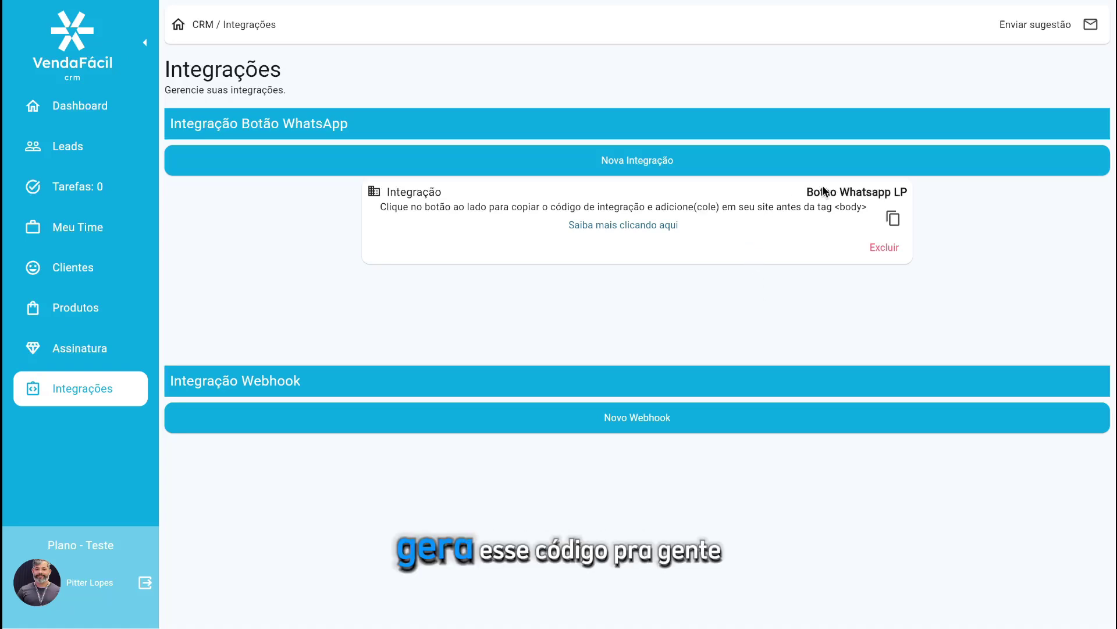
pyautogui.click(894, 219)
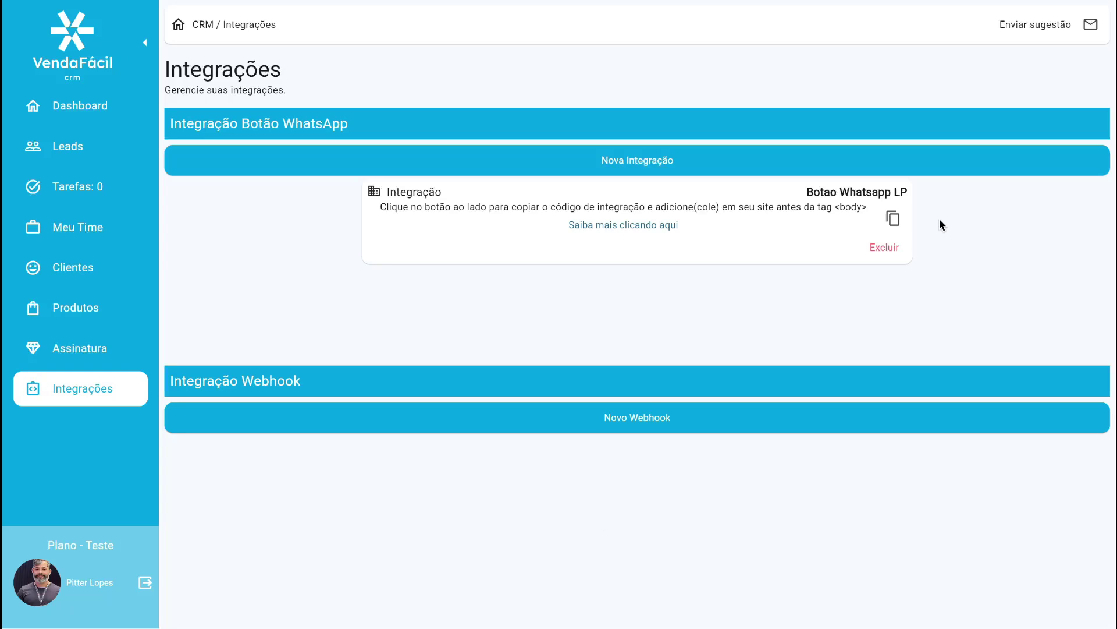
pyautogui.click(894, 217)
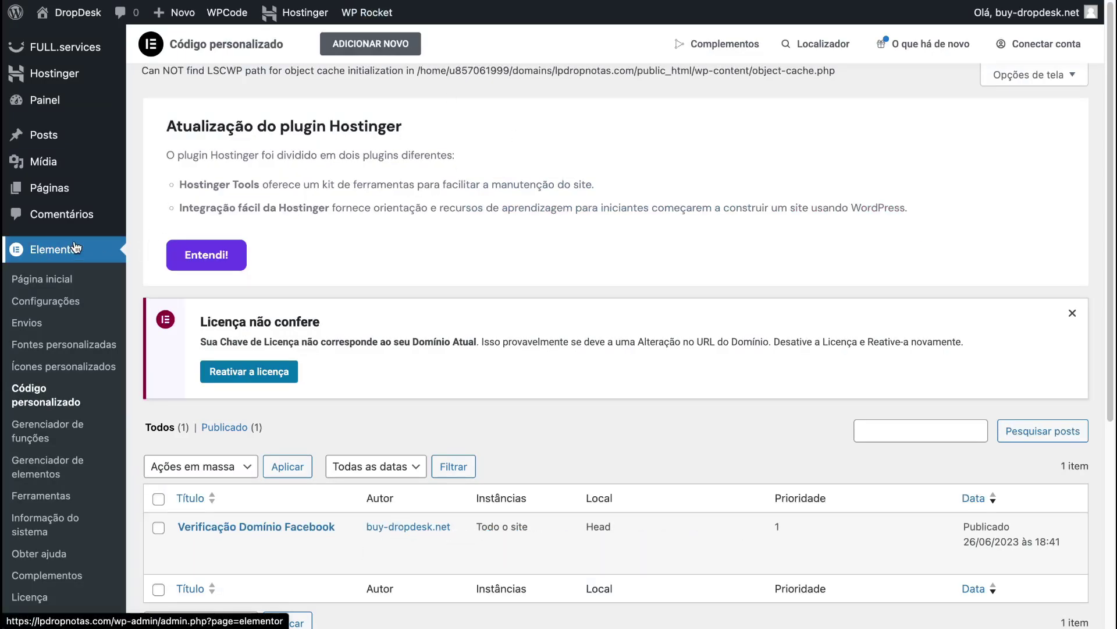
# Switch to the WordPress admin and add a new snippet in Elementor's custom code section.
pyautogui.click(41, 400)
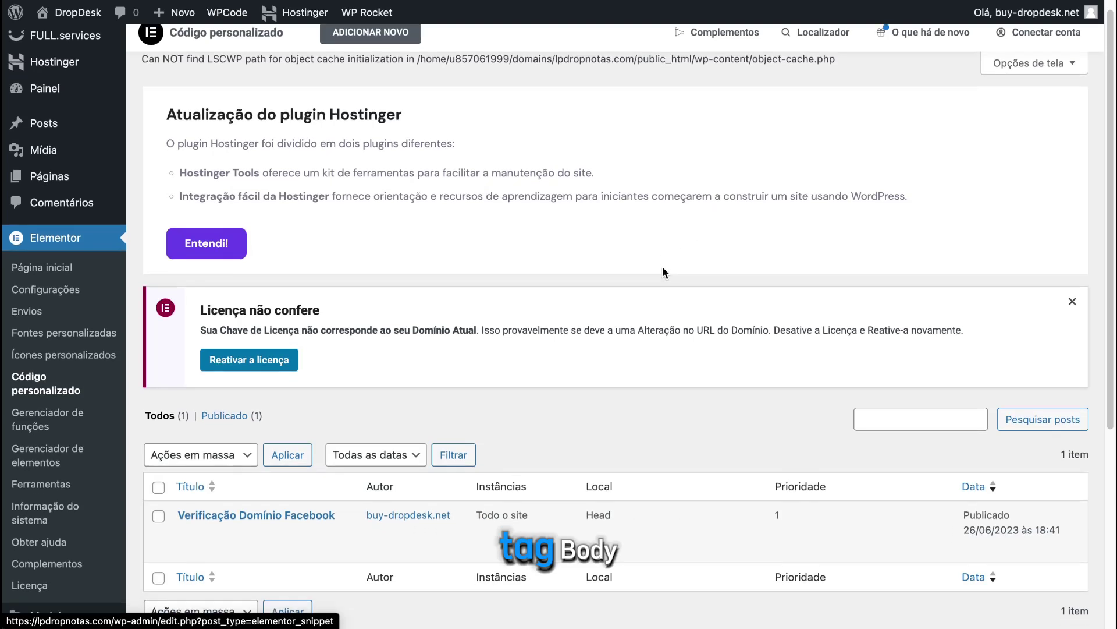
pyautogui.scroll(-3, 664, 267)
pyautogui.scroll(3, 664, 267)
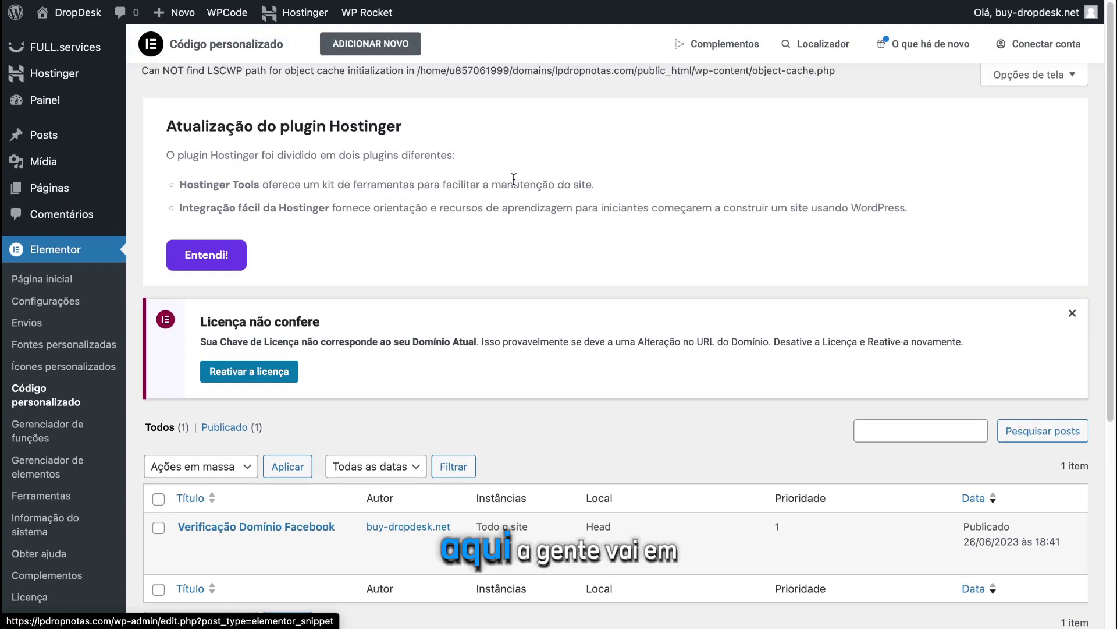
pyautogui.click(373, 45)
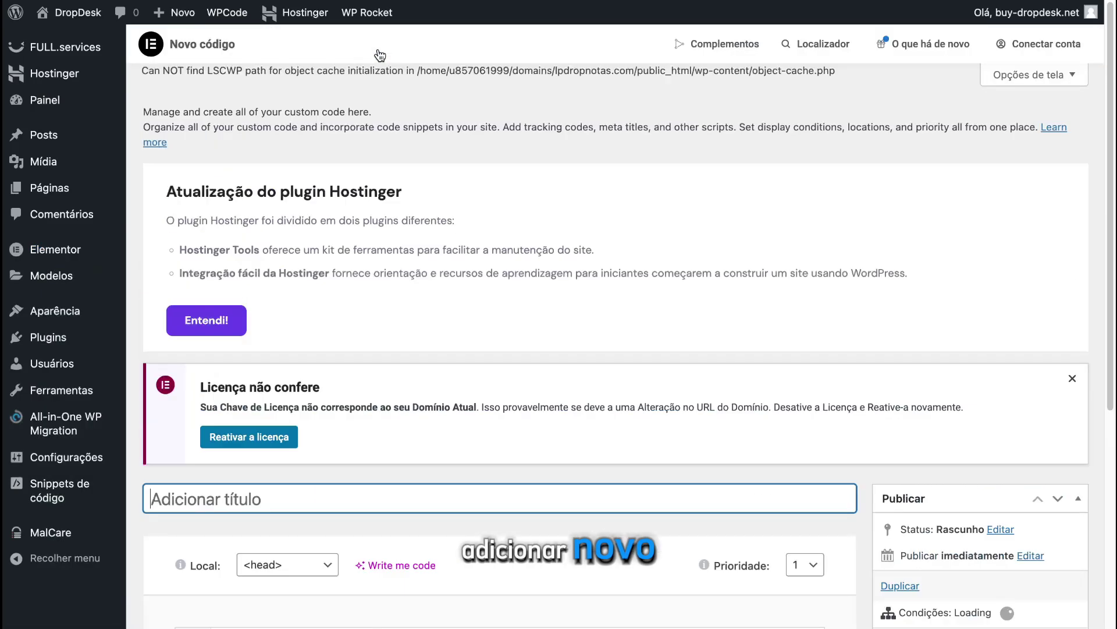
# Title the new code snippet "Botão Whatsapp".
pyautogui.scroll(-4, 456, 302)
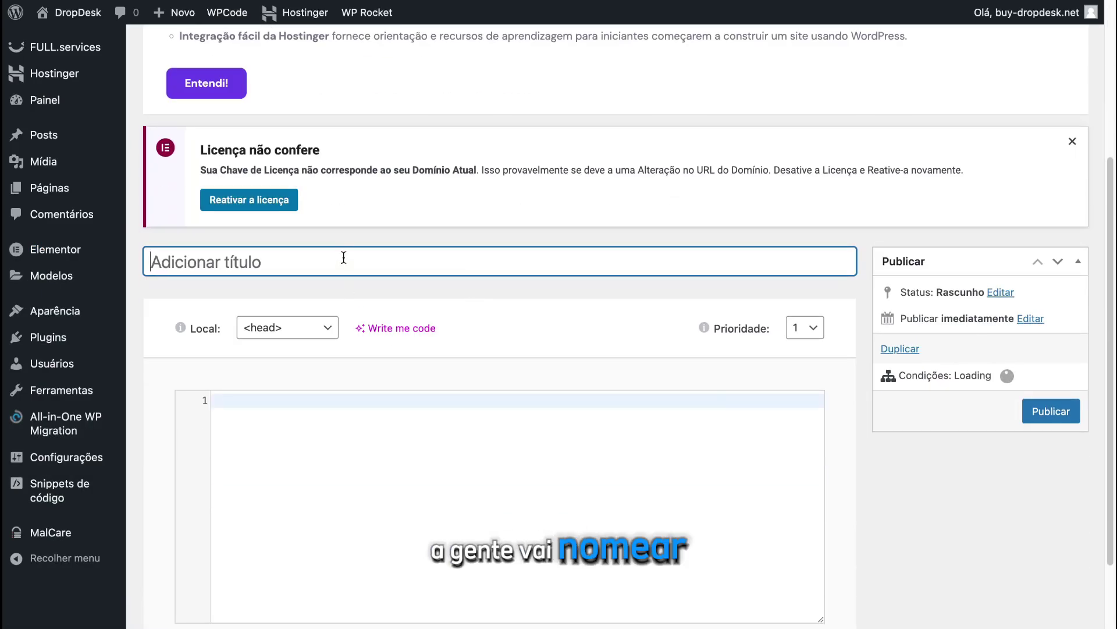
pyautogui.write('Bota')
pyautogui.press('BackSpace')
pyautogui.write('a')
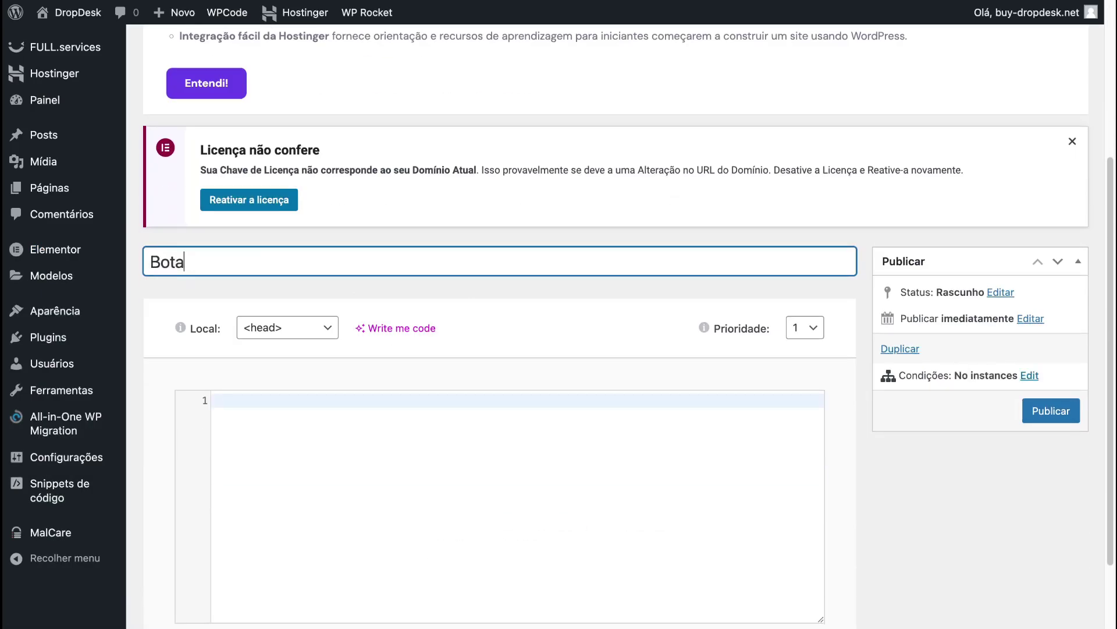
pyautogui.press('BackSpace')
pyautogui.write('ão Whatsapp')
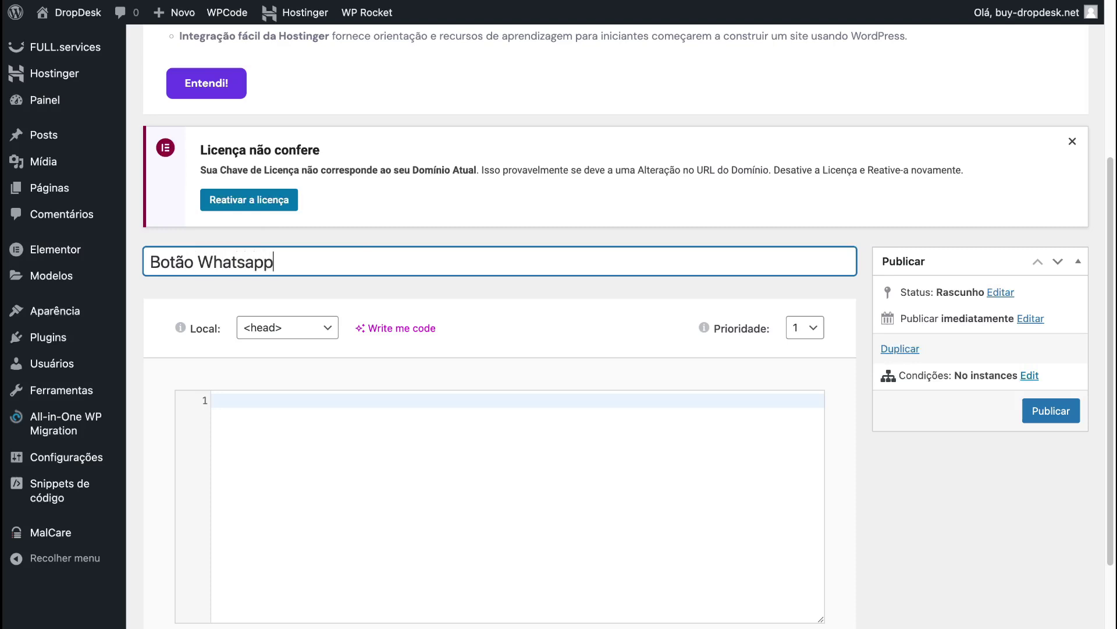
# Set the snippet's location to "<body> - Início" and paste the copied integration script into the code editor.
pyautogui.scroll(-1, 313, 349)
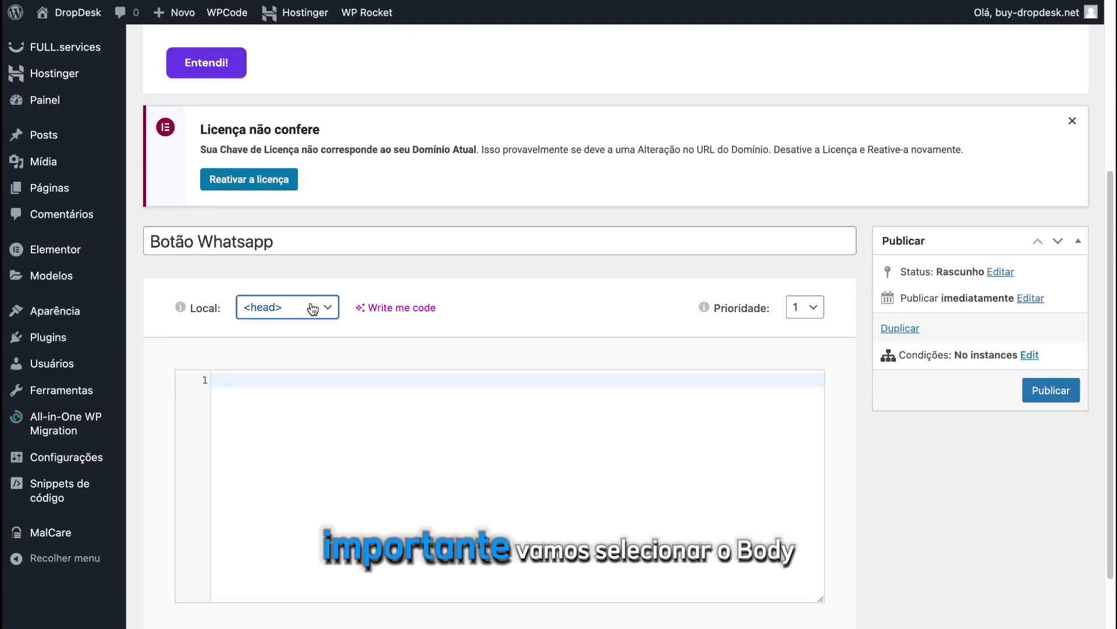
pyautogui.click(313, 308)
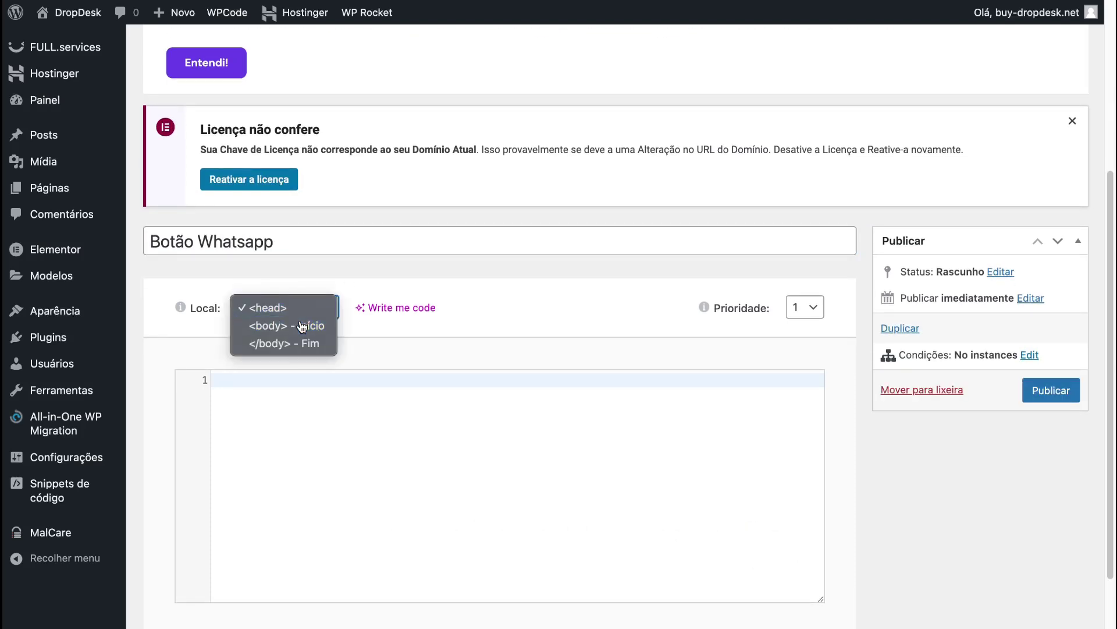
pyautogui.click(300, 326)
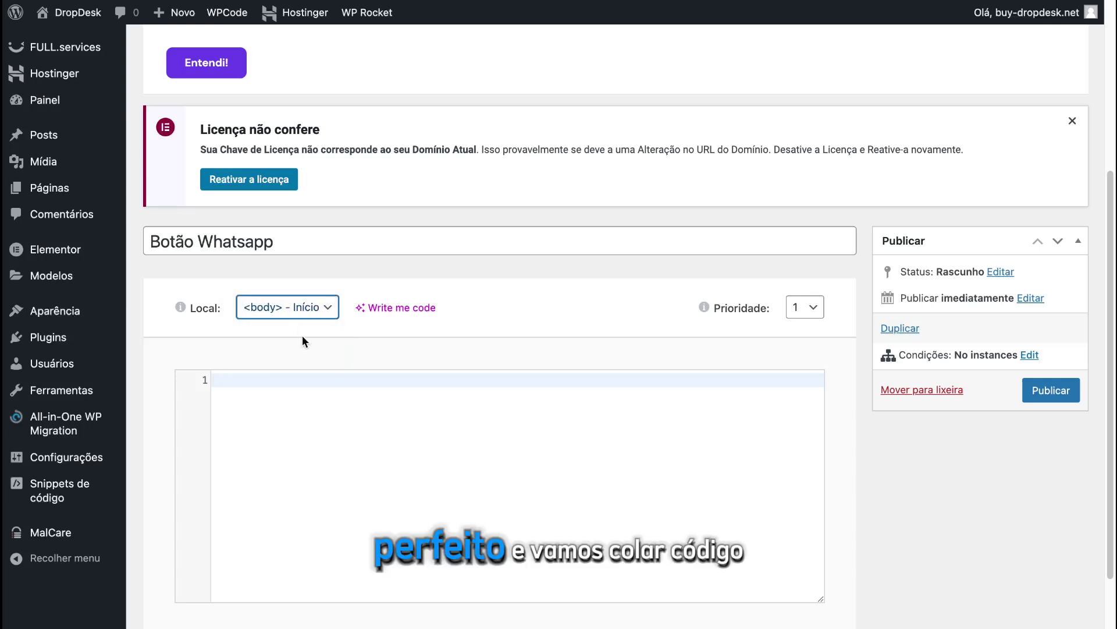
pyautogui.click(317, 381)
pyautogui.rightClick(318, 382)
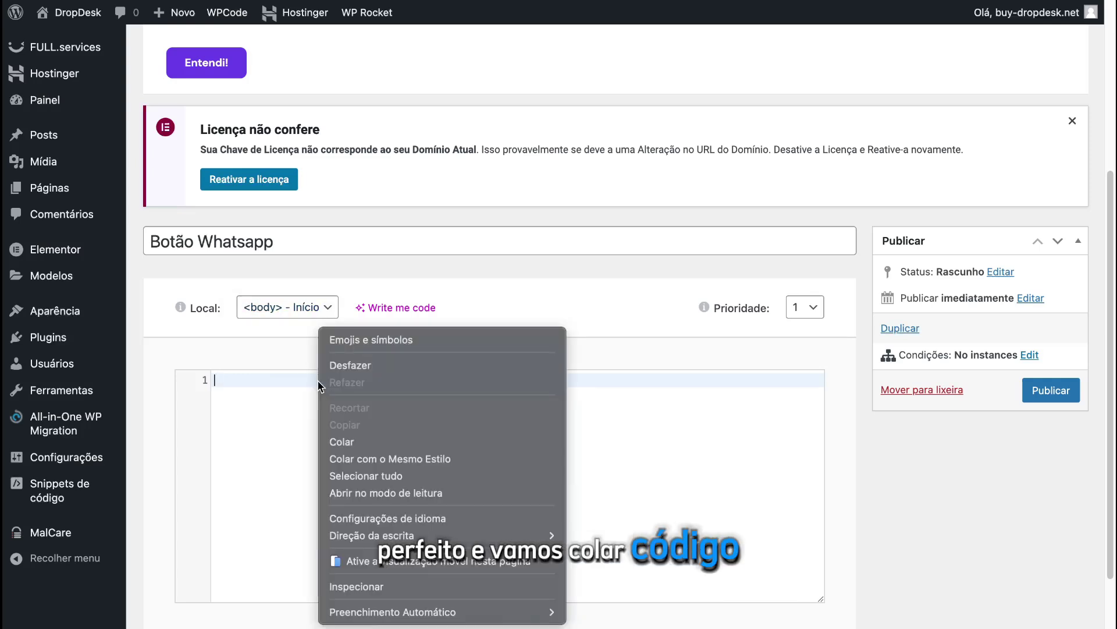
pyautogui.click(359, 438)
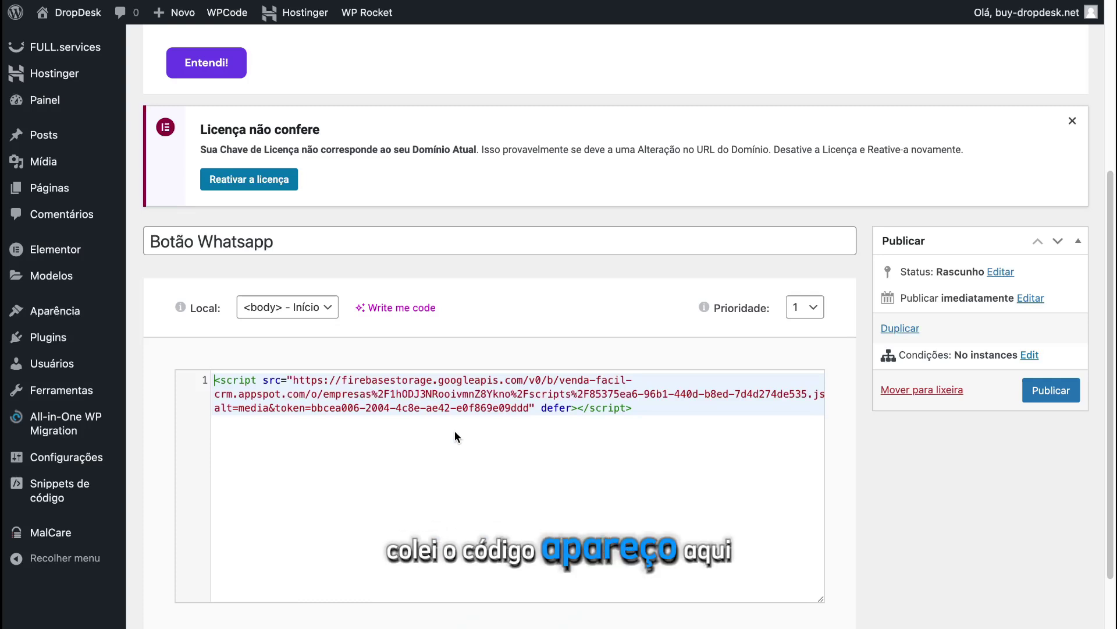
# Publish the snippet with the display condition Include "Todo o site".
pyautogui.click(1046, 396)
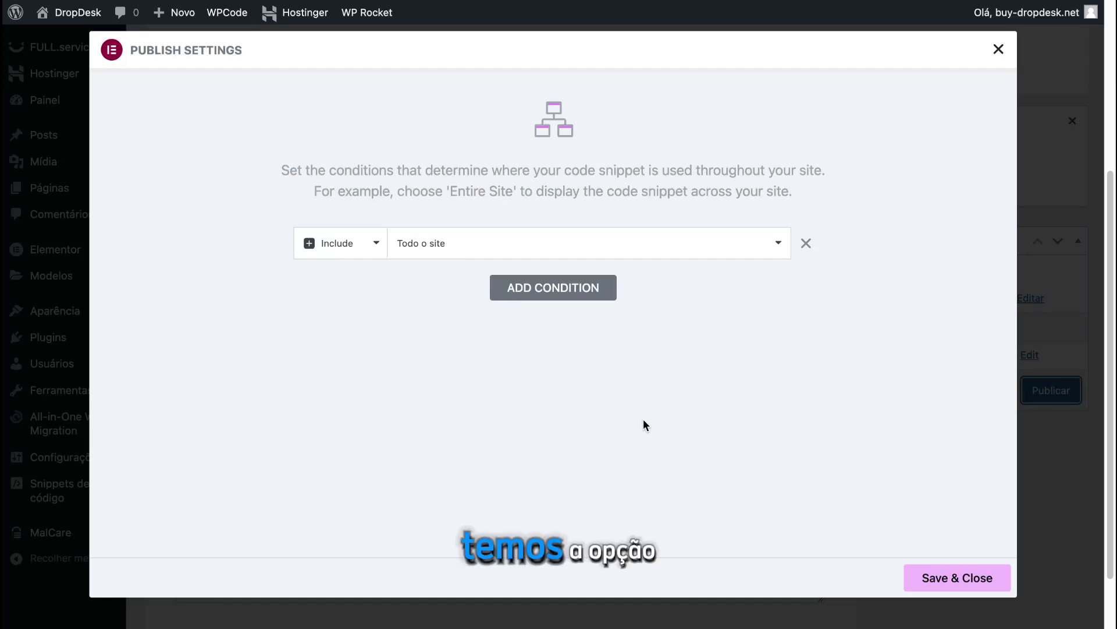
pyautogui.click(721, 251)
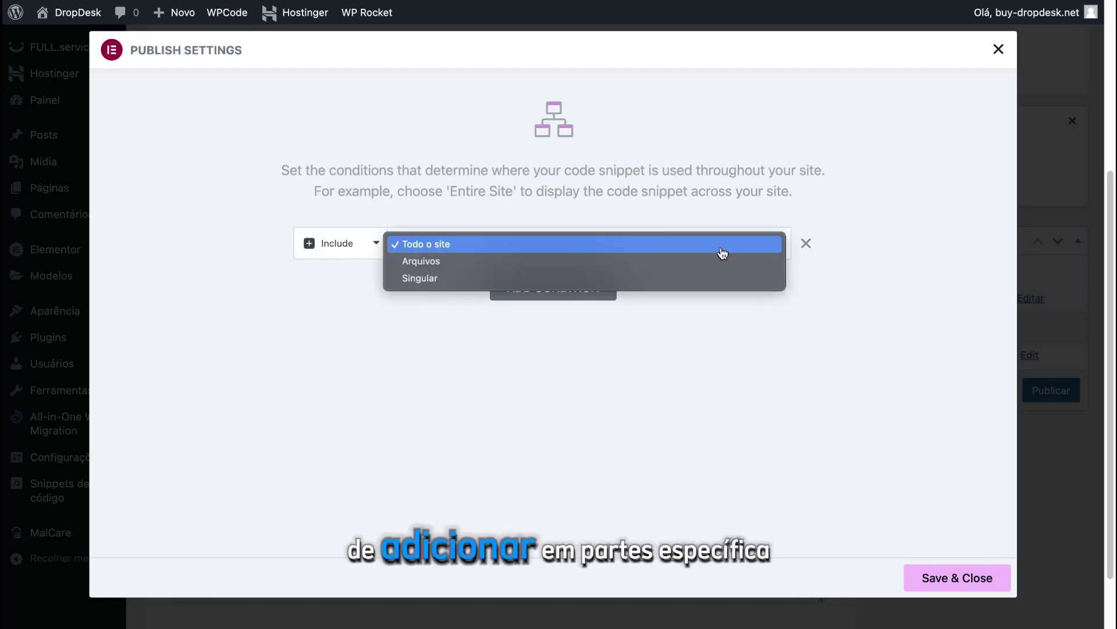
pyautogui.click(737, 204)
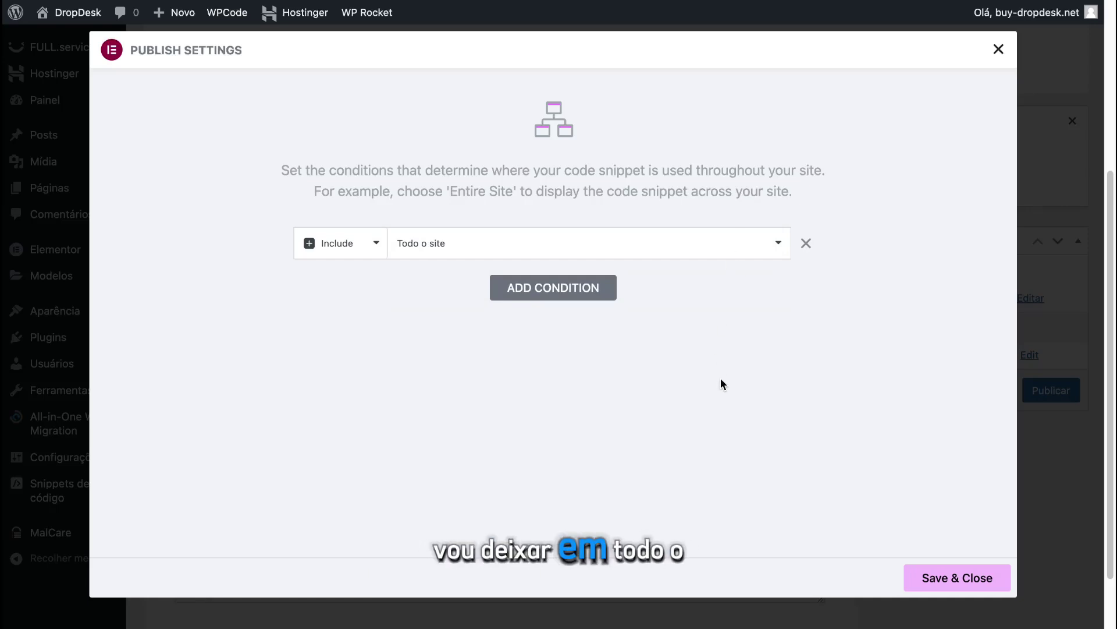
pyautogui.click(961, 580)
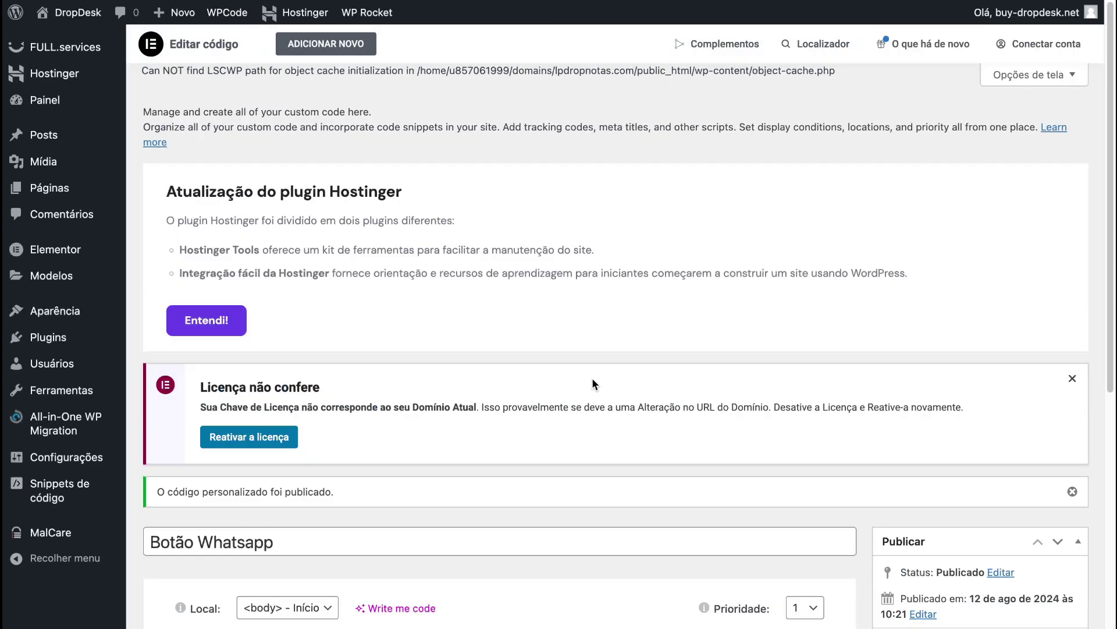
pyautogui.scroll(-6, 596, 400)
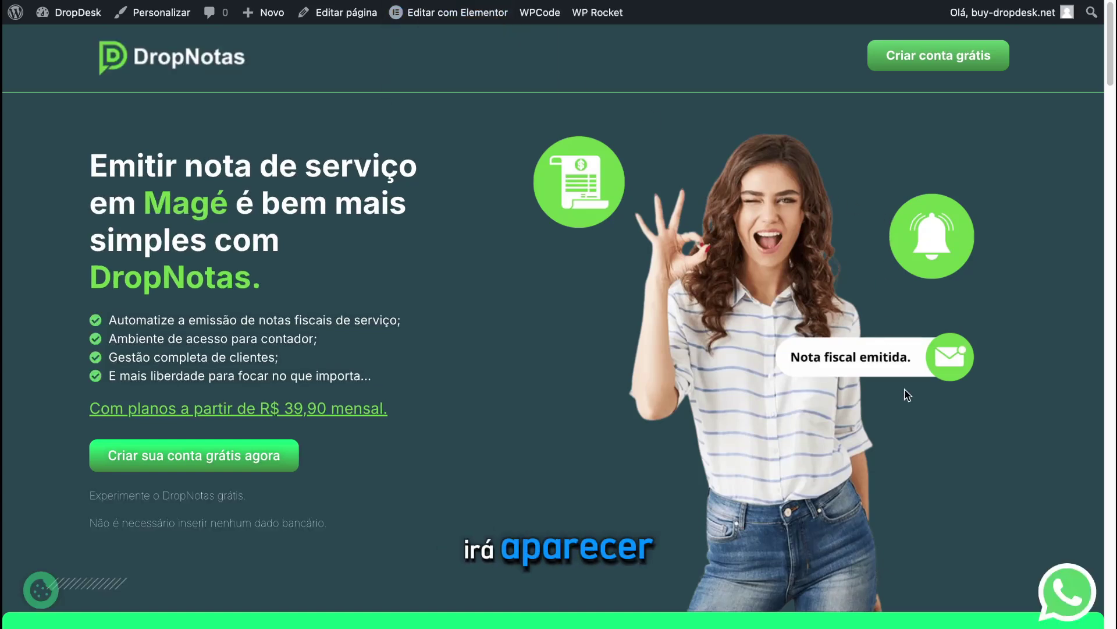
# On the DropNotas landing page, fill the WhatsApp button's form with the visitor's name, email and phone, and send the message.
pyautogui.click(1071, 600)
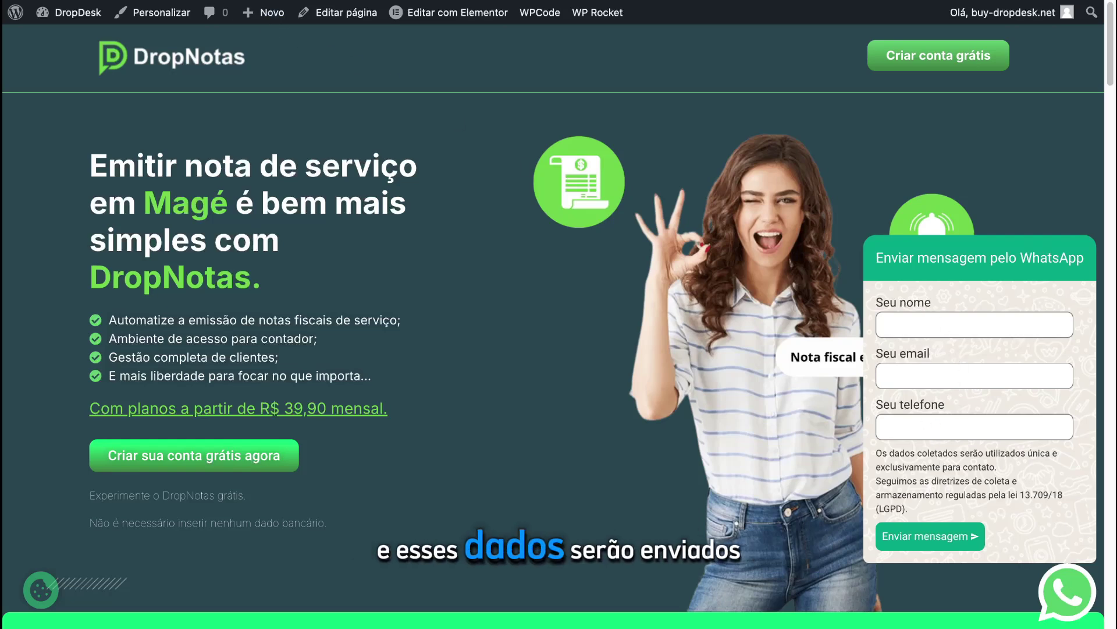
pyautogui.click(108, 0)
pyautogui.press('Escape')
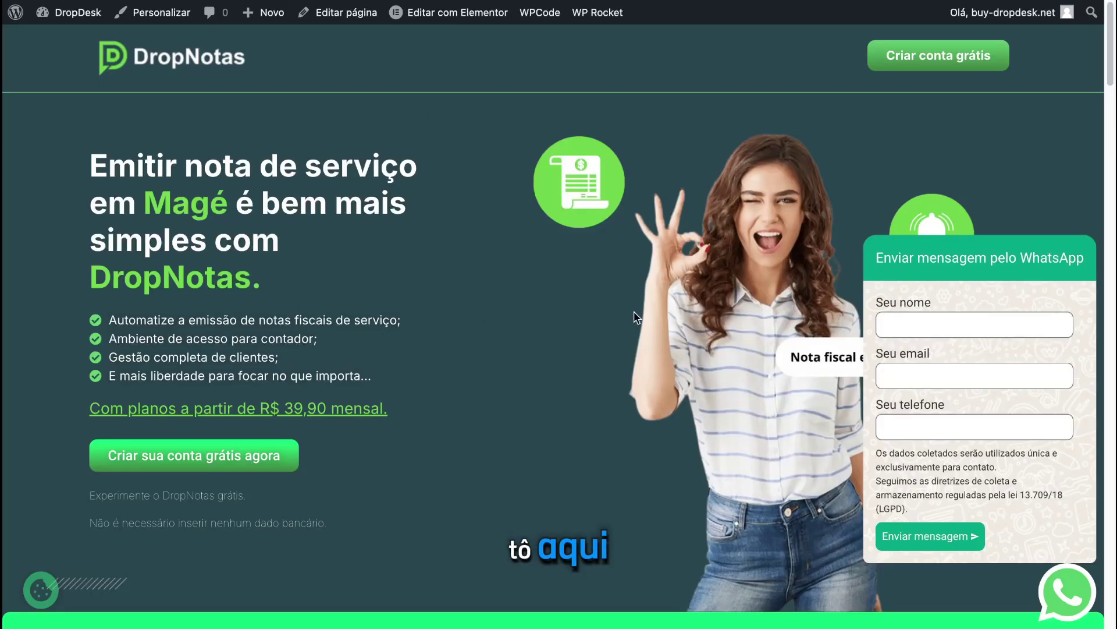
pyautogui.click(989, 325)
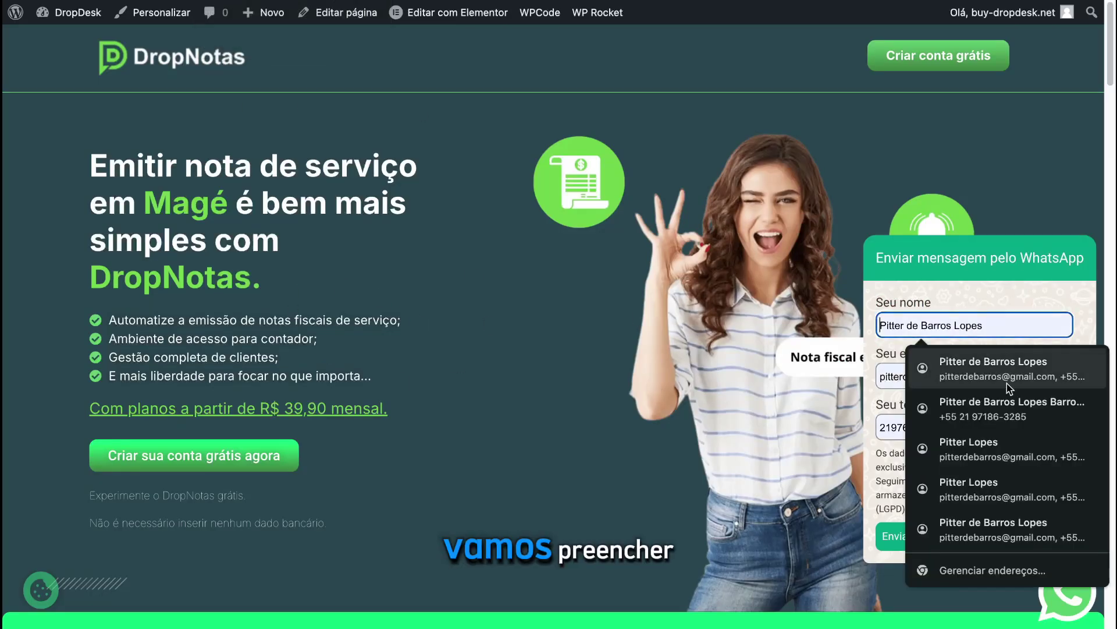
pyautogui.click(1011, 376)
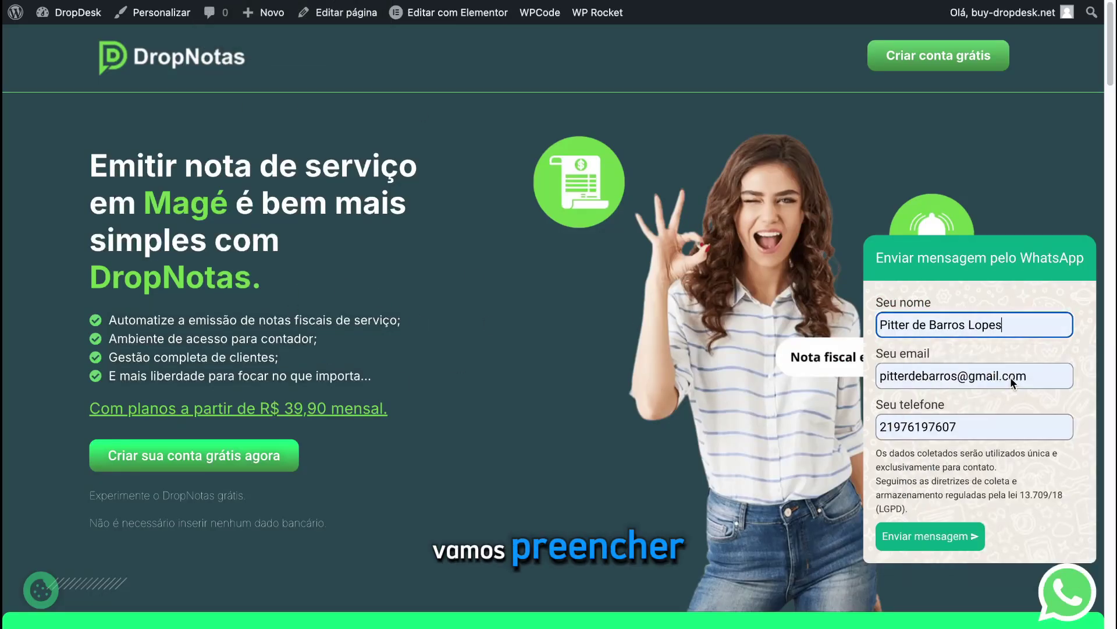
pyautogui.click(953, 539)
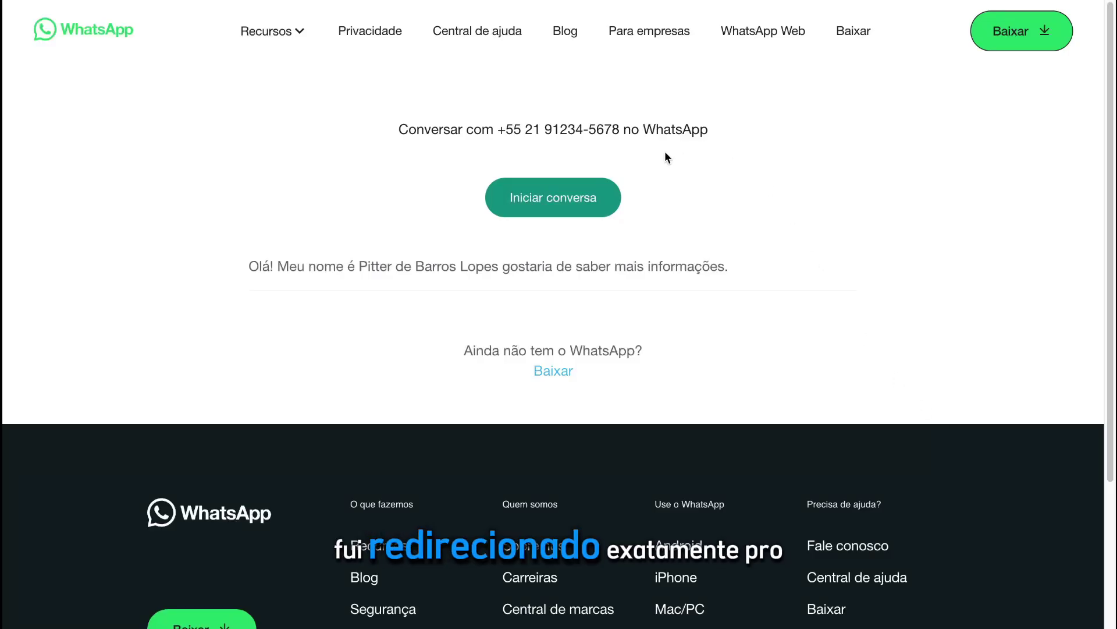
pyautogui.moveTo(624, 129); pyautogui.dragTo(547, 127)
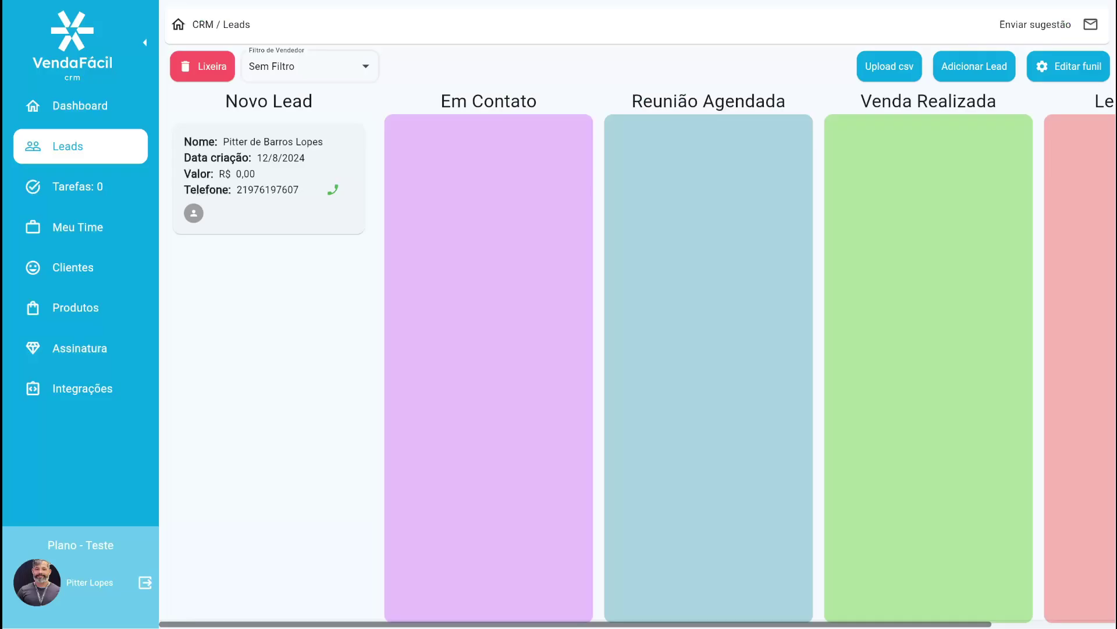
# In VendaFácil CRM, open the new lead's details, assign the listed team member as Vendedor, and save the lead.
pyautogui.click(270, 174)
pyautogui.click(422, 205)
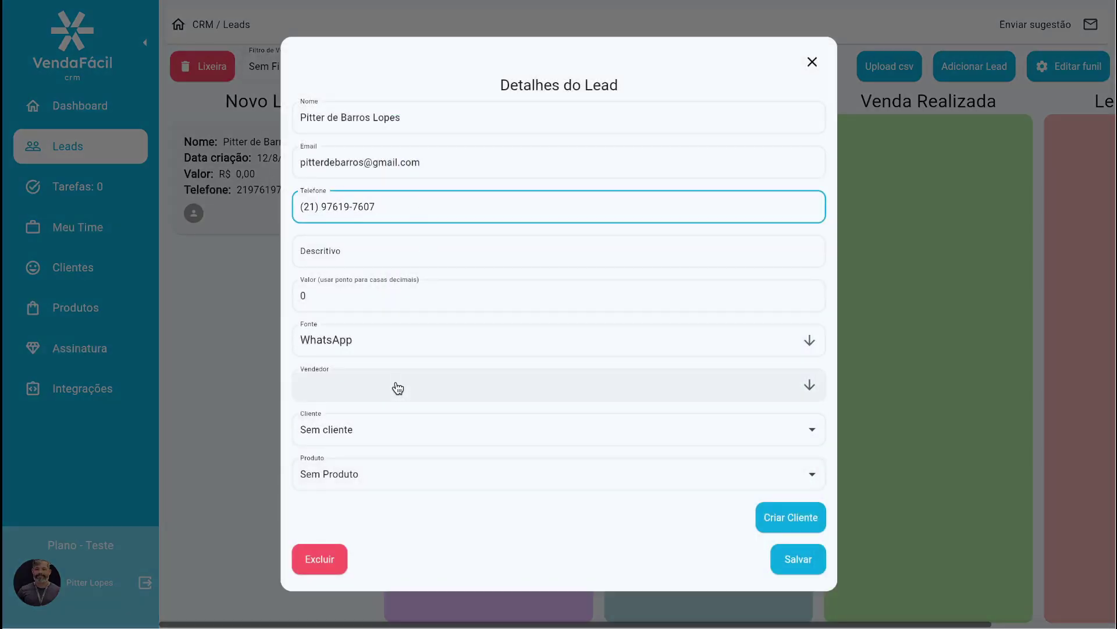
pyautogui.click(427, 394)
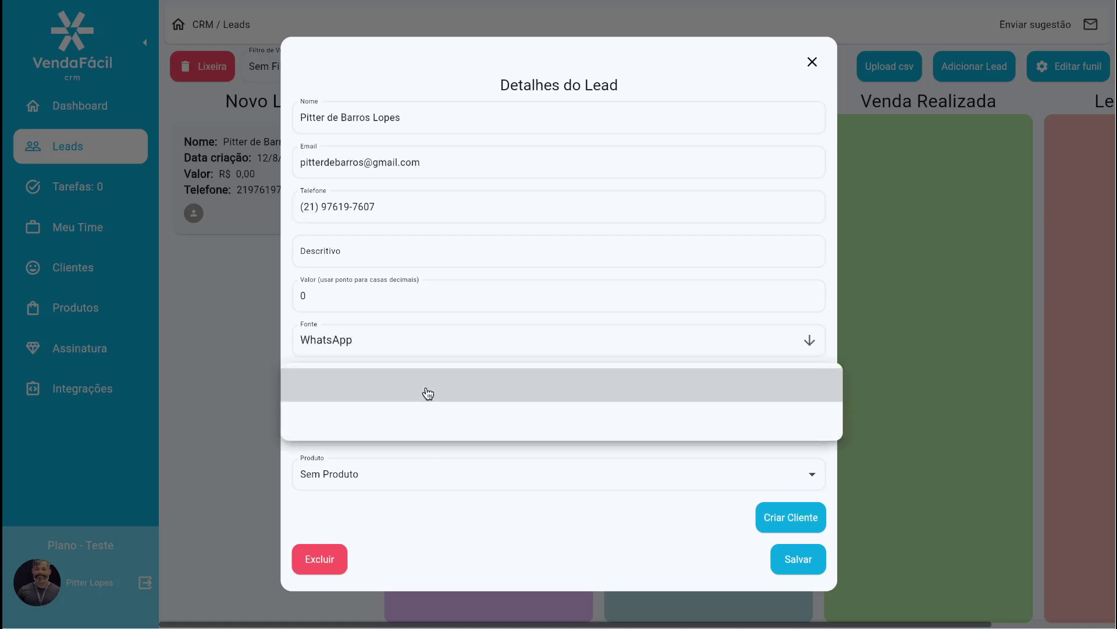
pyautogui.click(423, 418)
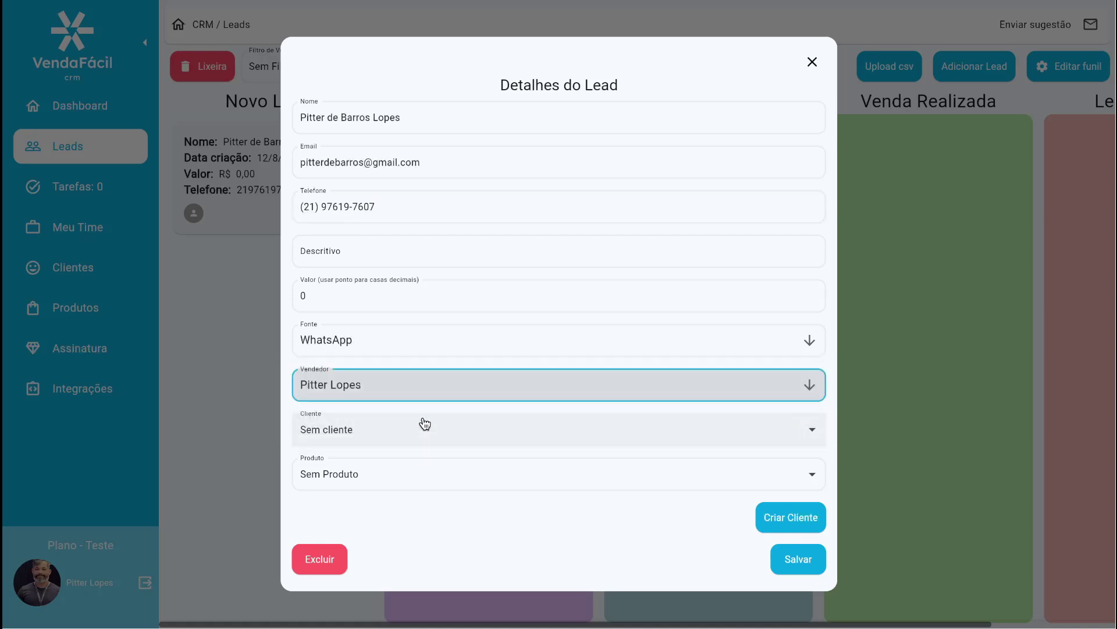
pyautogui.click(796, 559)
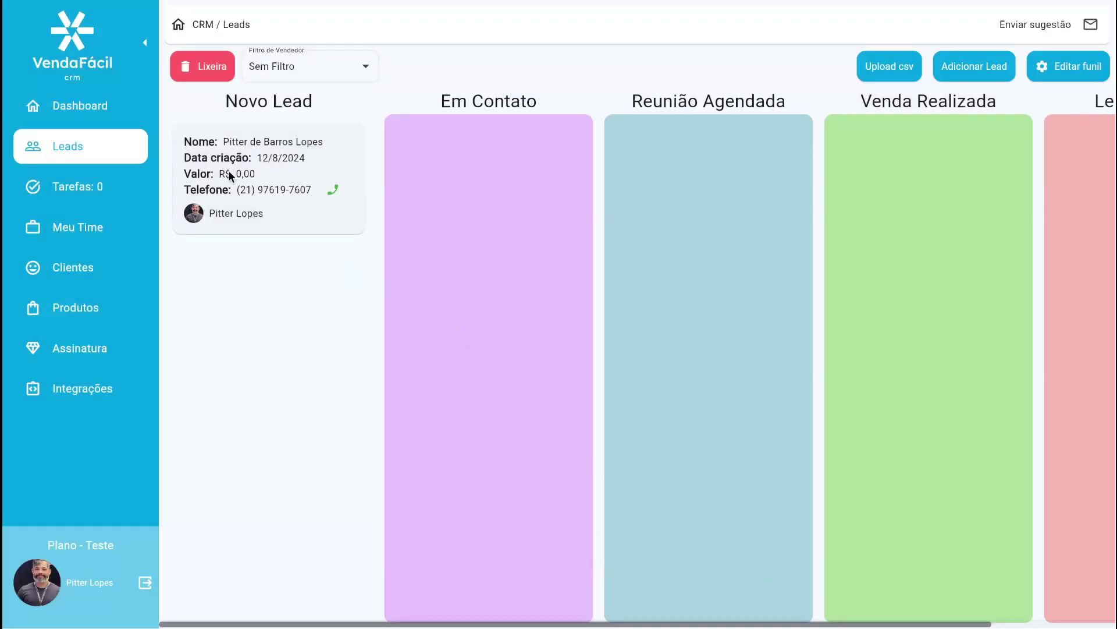
# Move the lead from Novo Lead to the Em Contato stage and start contact through its phone number.
pyautogui.moveTo(229, 170); pyautogui.dragTo(455, 173)
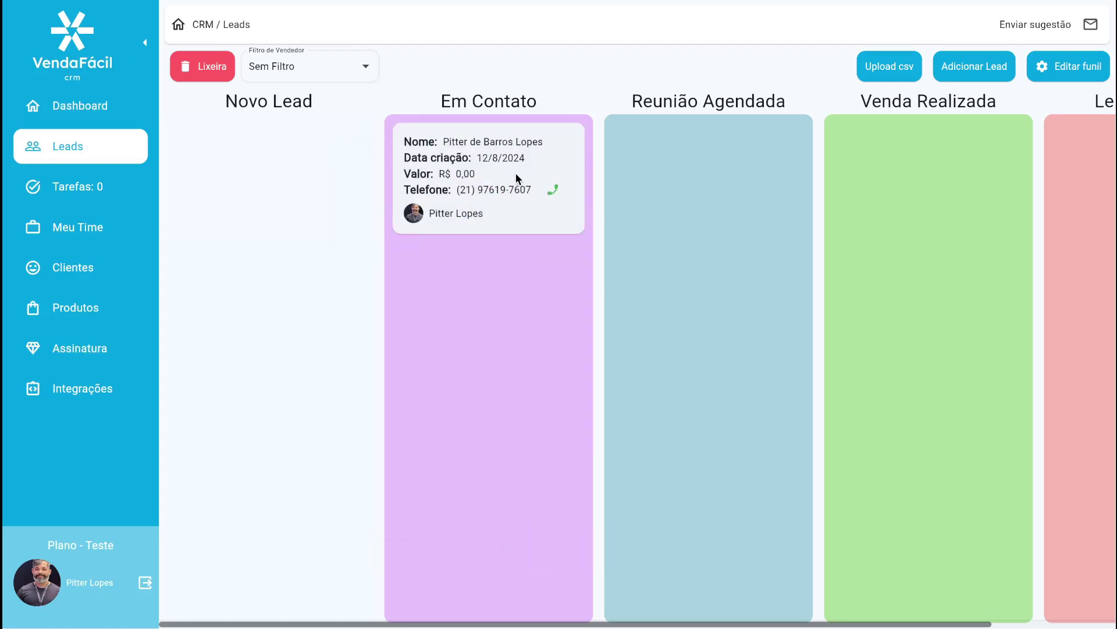
pyautogui.click(554, 194)
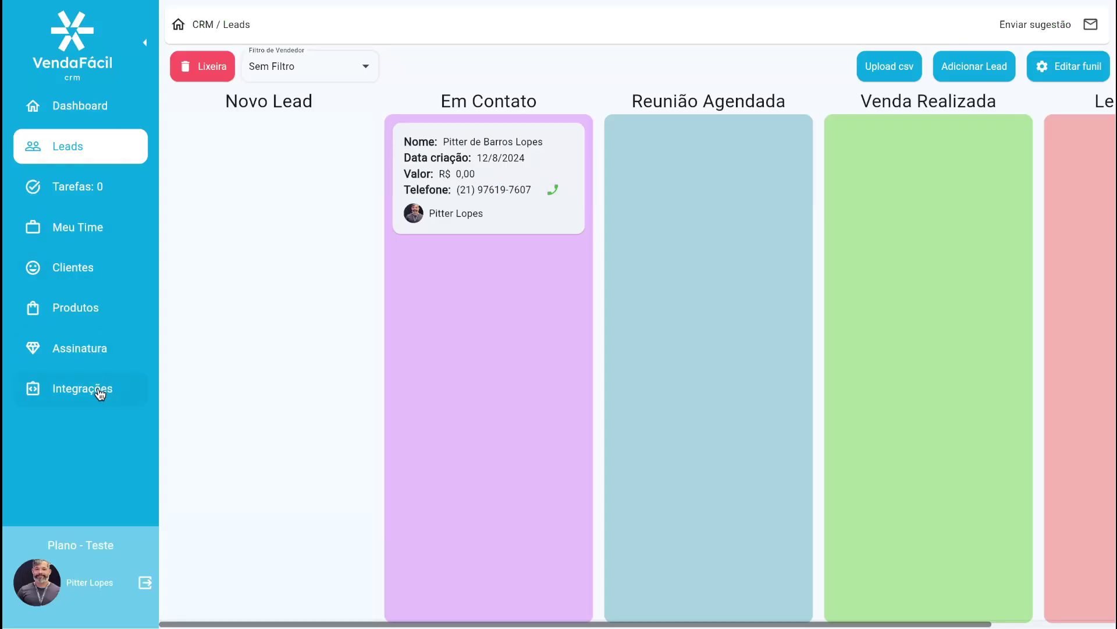
# Open the CRM's Integrações page.
pyautogui.click(100, 394)
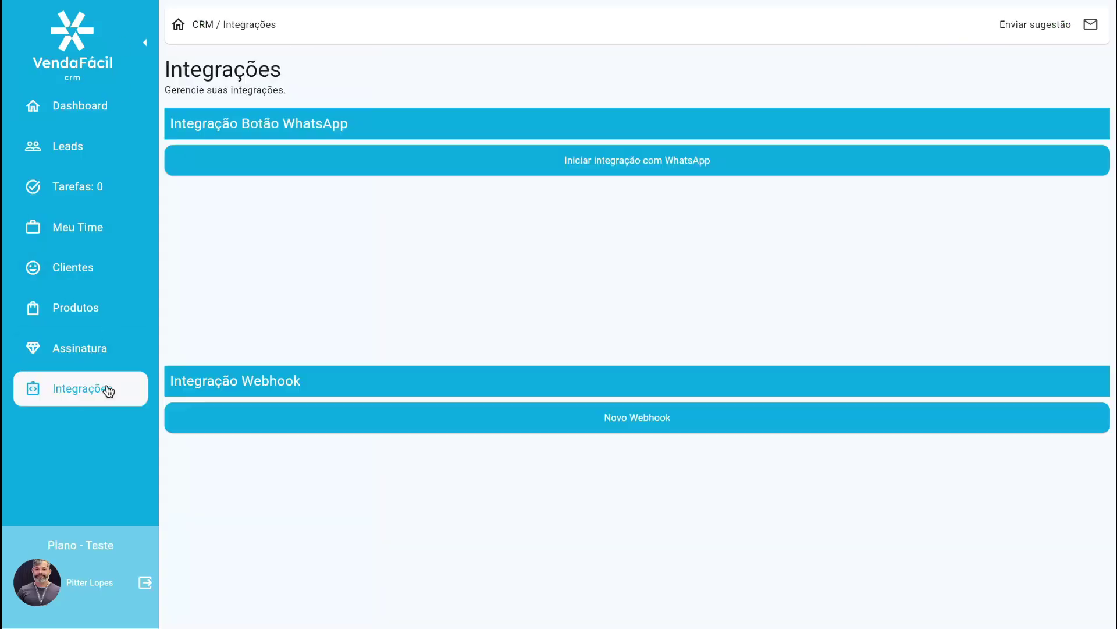